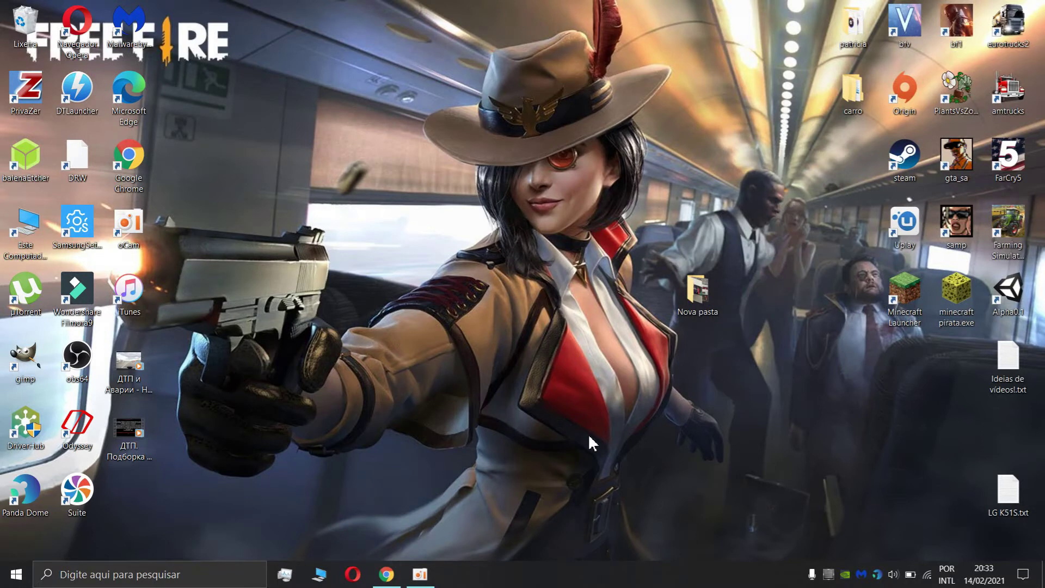
# - Search Windows for "loja" and open the Microsoft Store
pyautogui.click(89, 585)
pyautogui.write('loja')
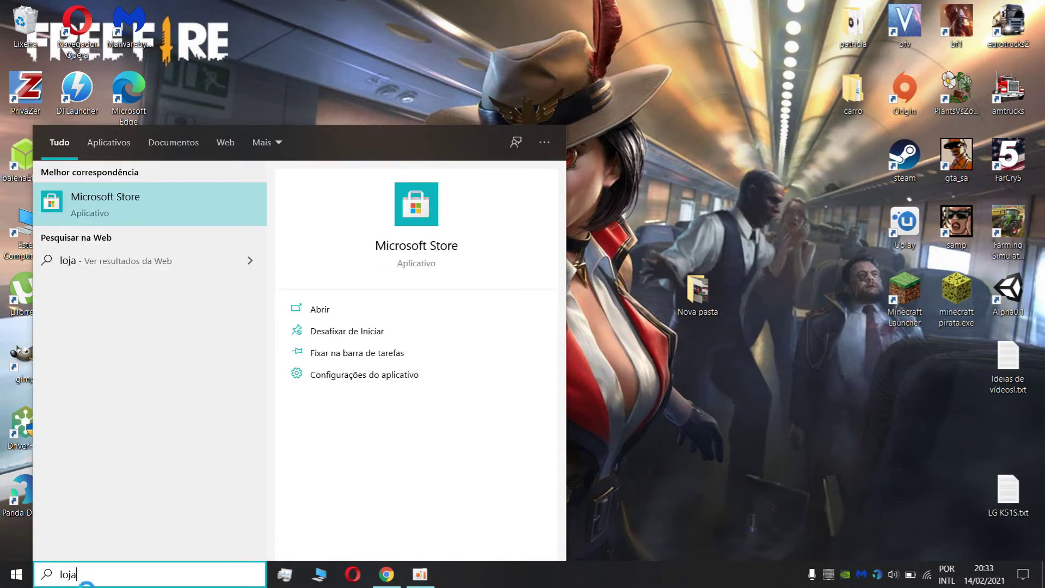
pyautogui.press('Return')
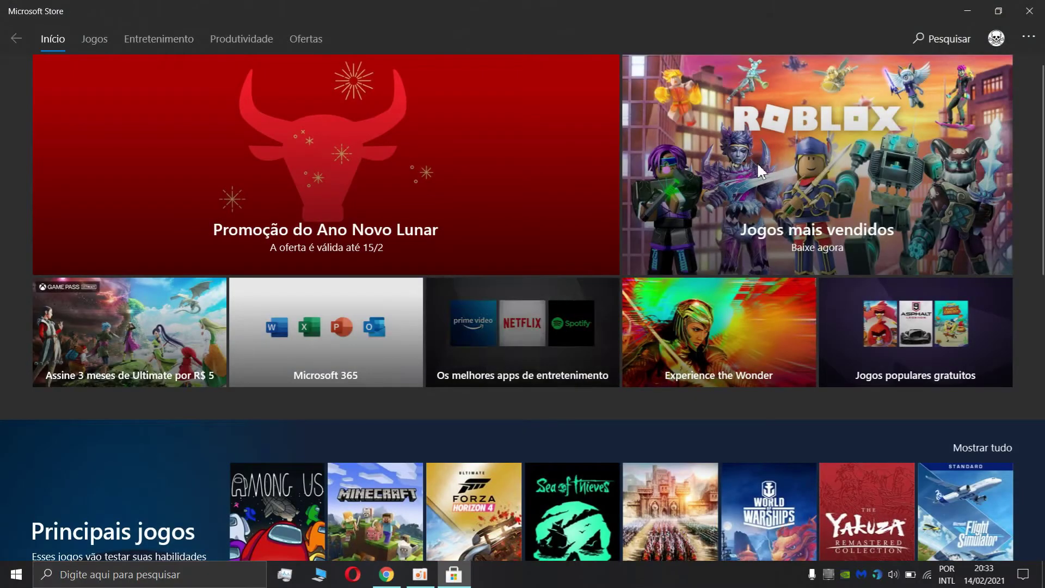
# - Search the store for "samsung update" and install the Samsung Update app from the results
pyautogui.click(931, 46)
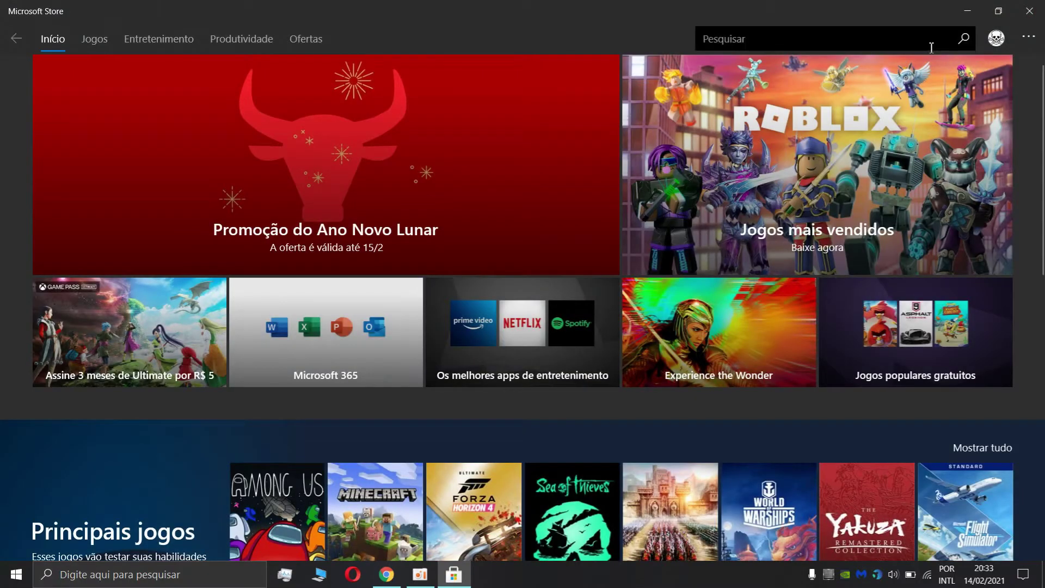
pyautogui.click(926, 40)
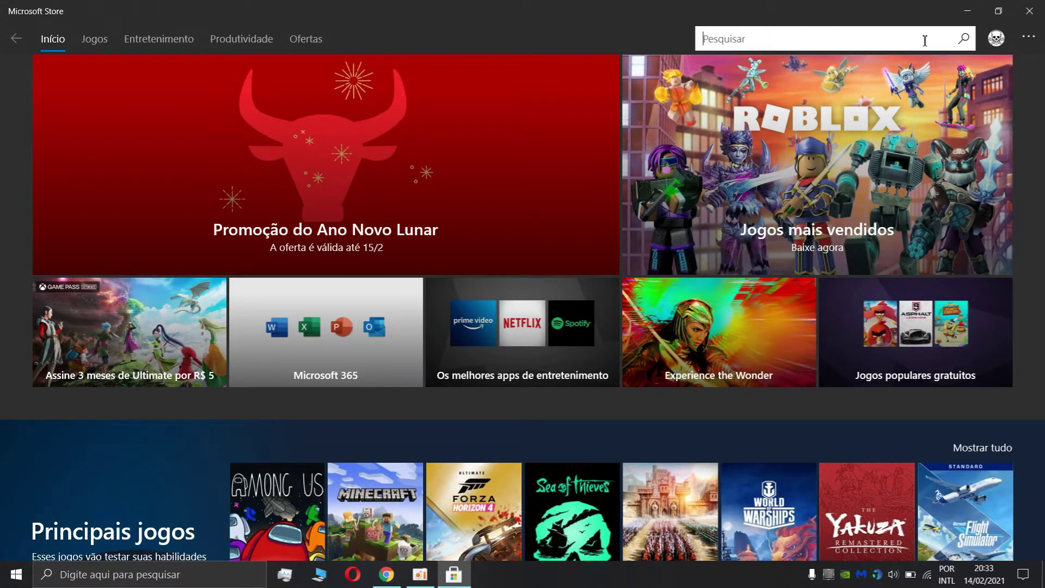
pyautogui.write('samus')
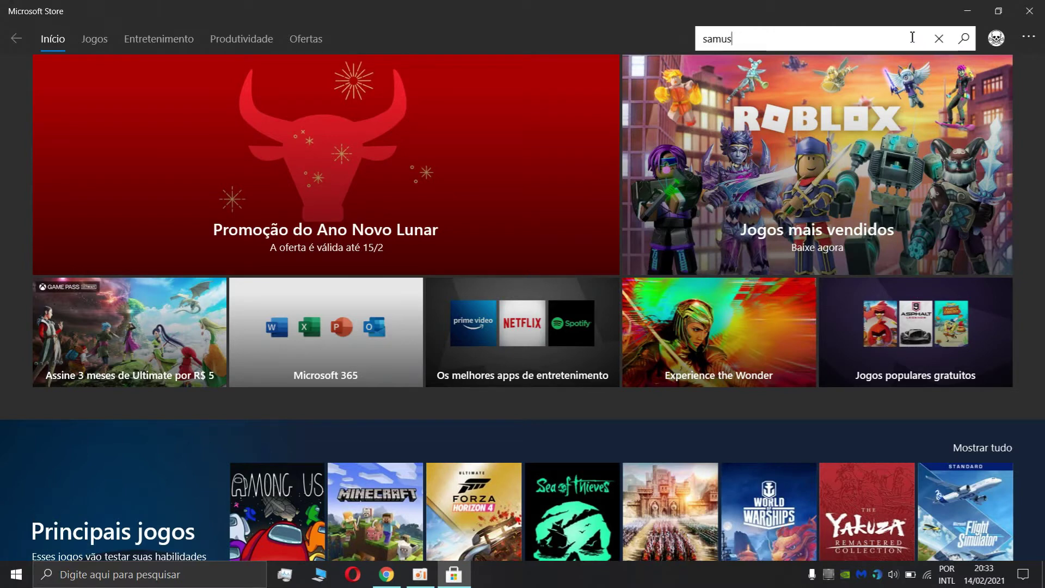
pyautogui.press('BackSpace')
pyautogui.press('BackSpace')
pyautogui.write('sung update')
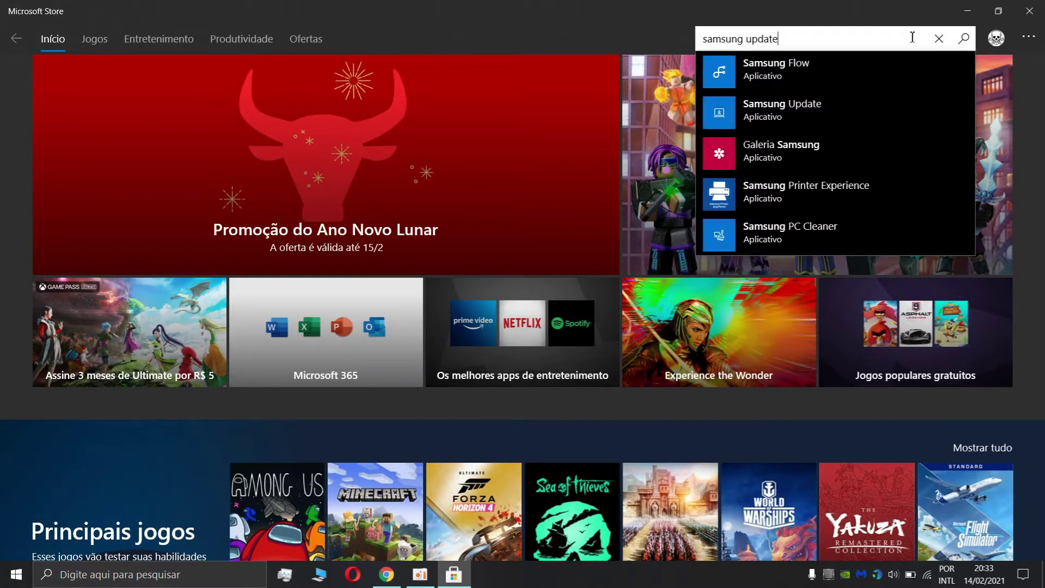
pyautogui.press('Return')
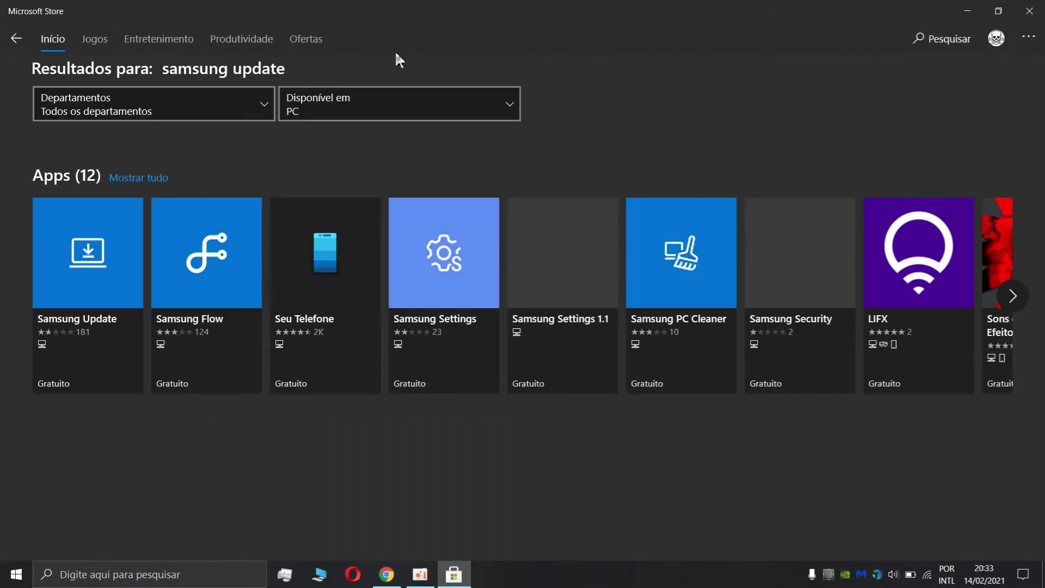
pyautogui.click(50, 342)
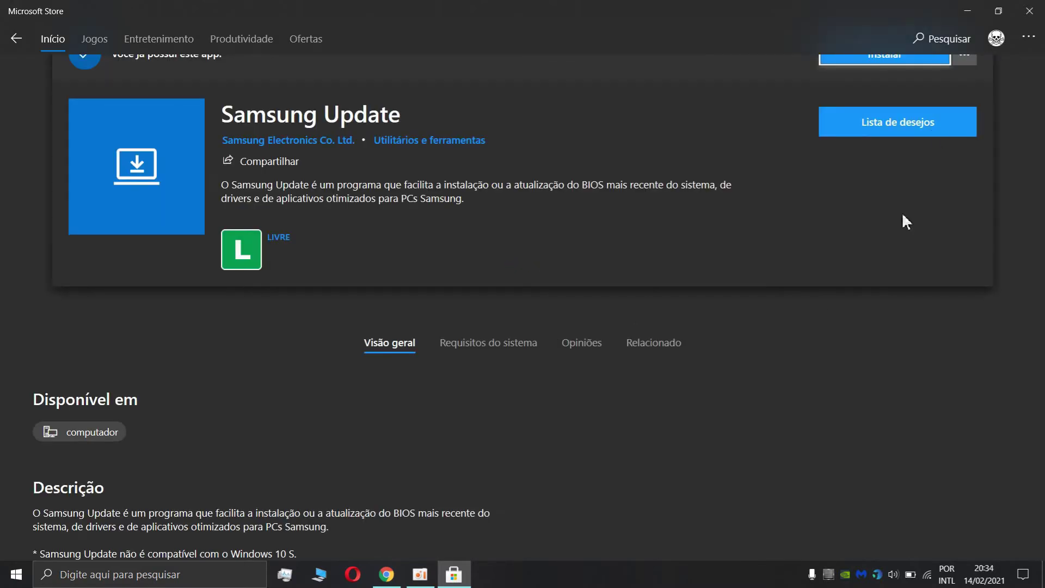
pyautogui.click(891, 83)
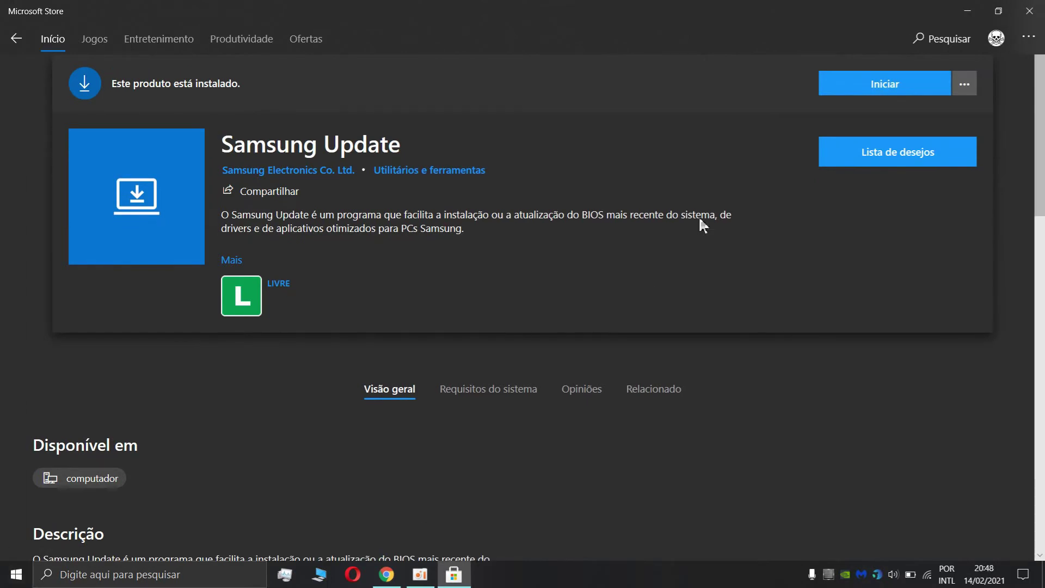
# - Find Samsung Update through the Windows search with "sams", launch it, and minimize the Microsoft Store window
pyautogui.click(122, 577)
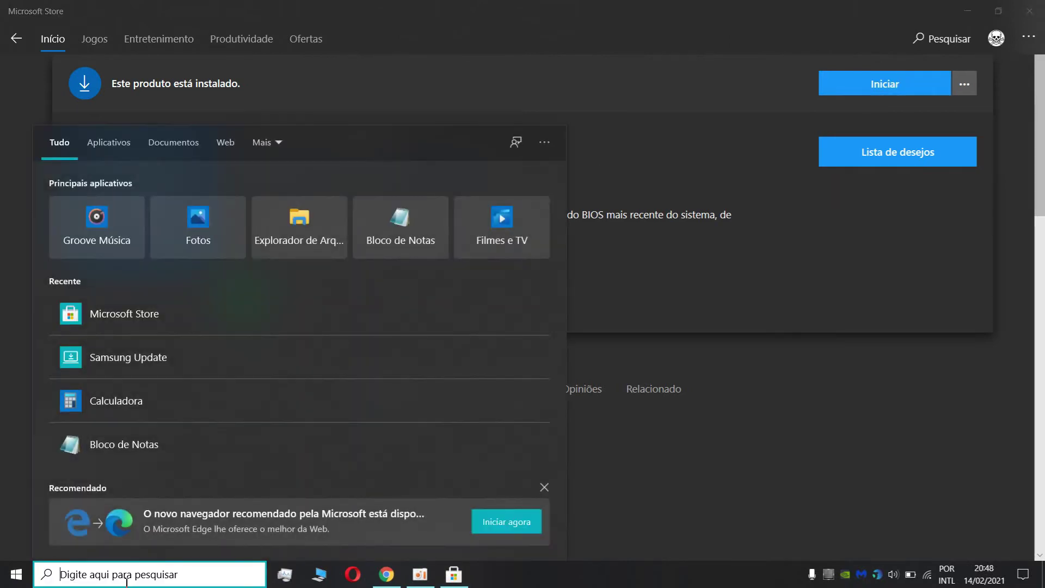
pyautogui.write('sams')
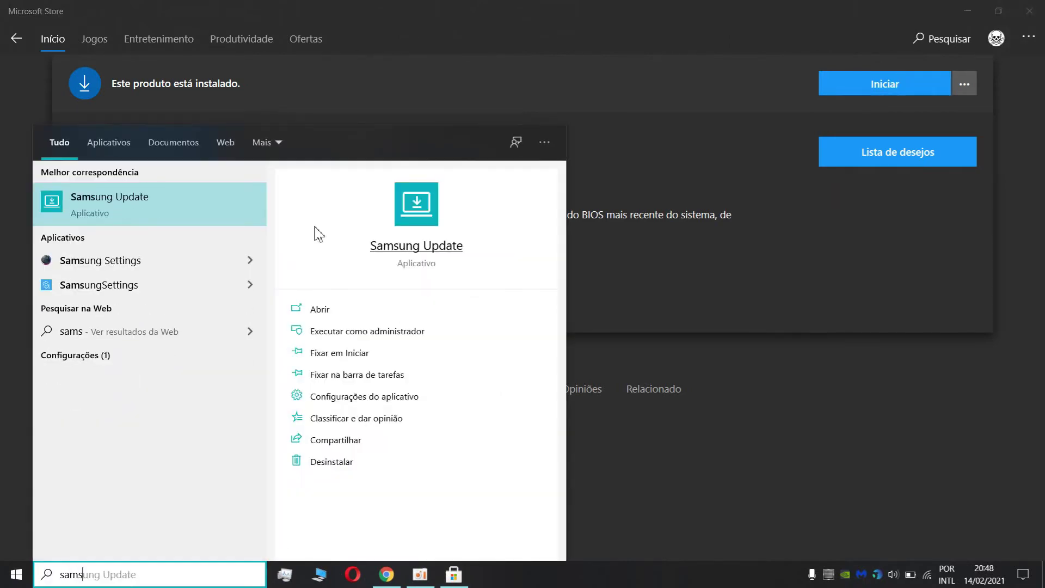
pyautogui.click(161, 208)
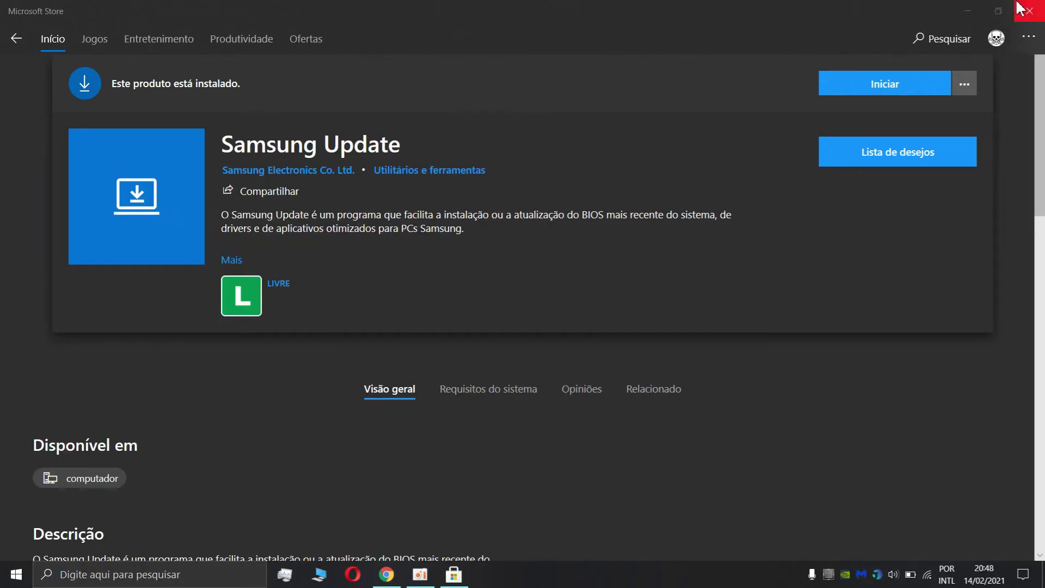
pyautogui.click(968, 11)
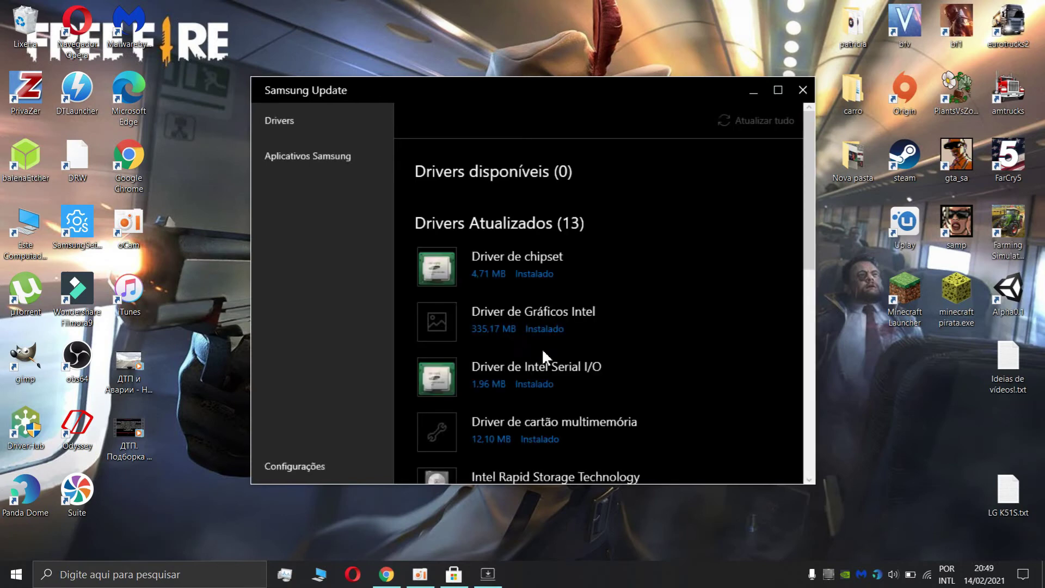
# - Examine the full list of available and updated drivers in Samsung Update, reloading the driver list once
pyautogui.scroll(-3, 553, 351)
pyautogui.scroll(-4, 583, 401)
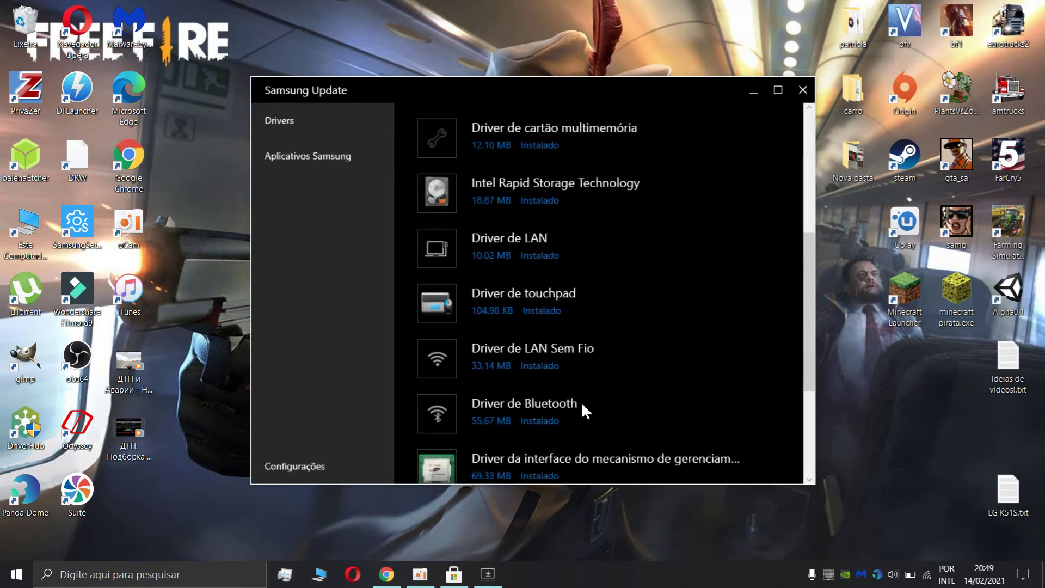
pyautogui.scroll(5, 546, 431)
pyautogui.scroll(2, 546, 432)
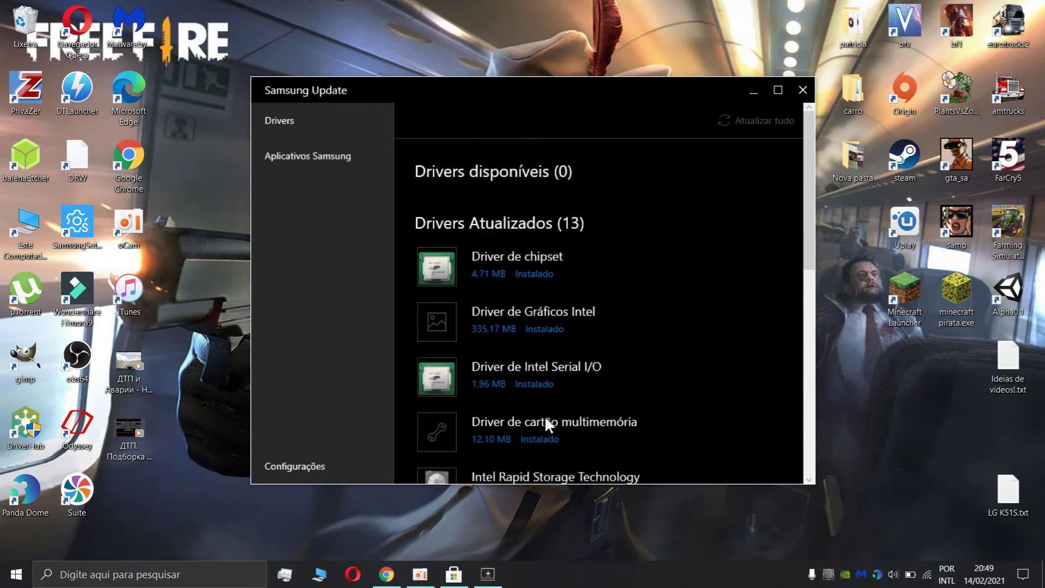
pyautogui.click(315, 121)
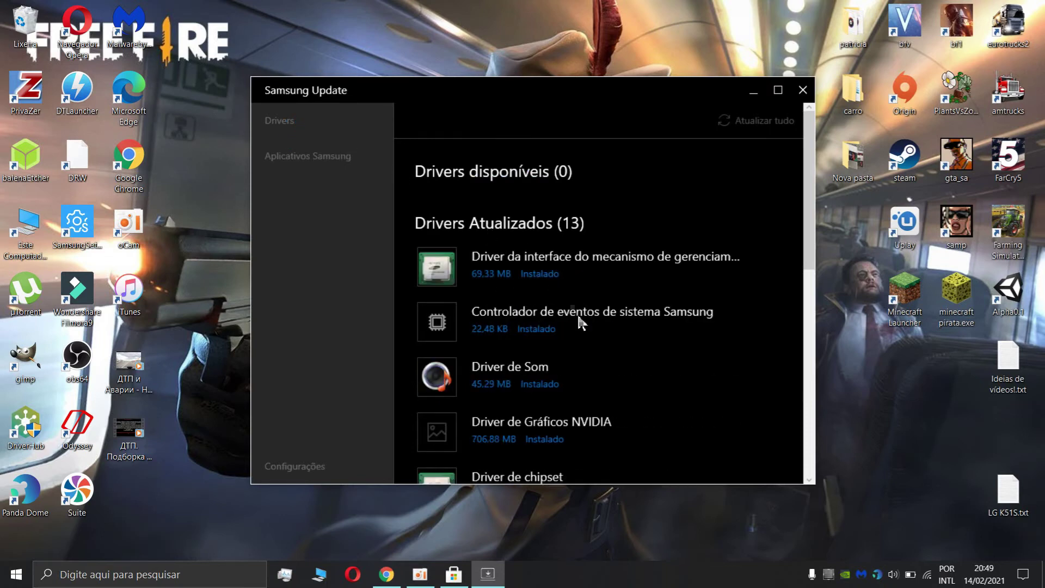
pyautogui.scroll(-6, 568, 351)
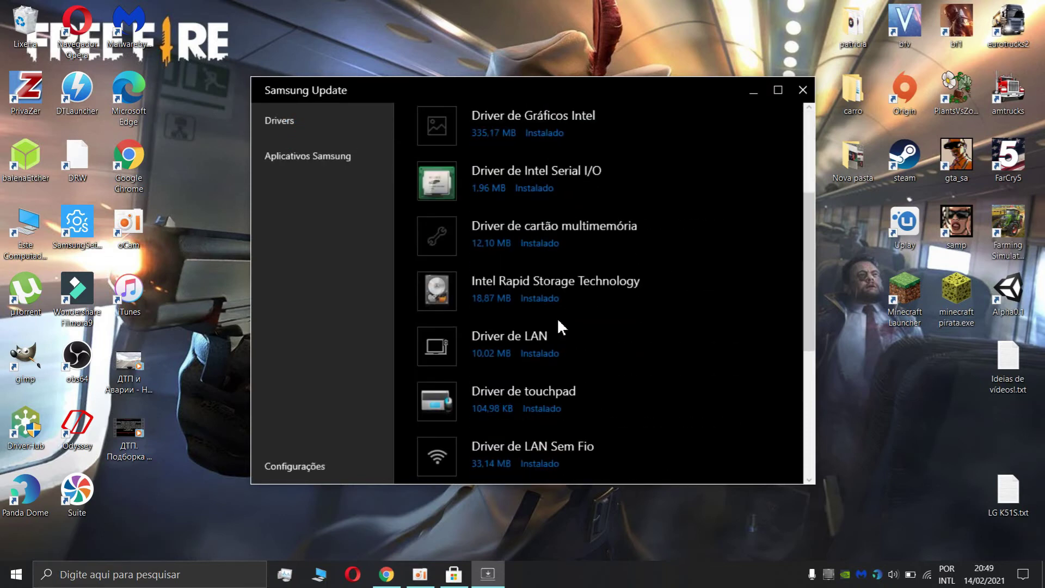
pyautogui.scroll(-3, 544, 305)
pyautogui.scroll(9, 566, 308)
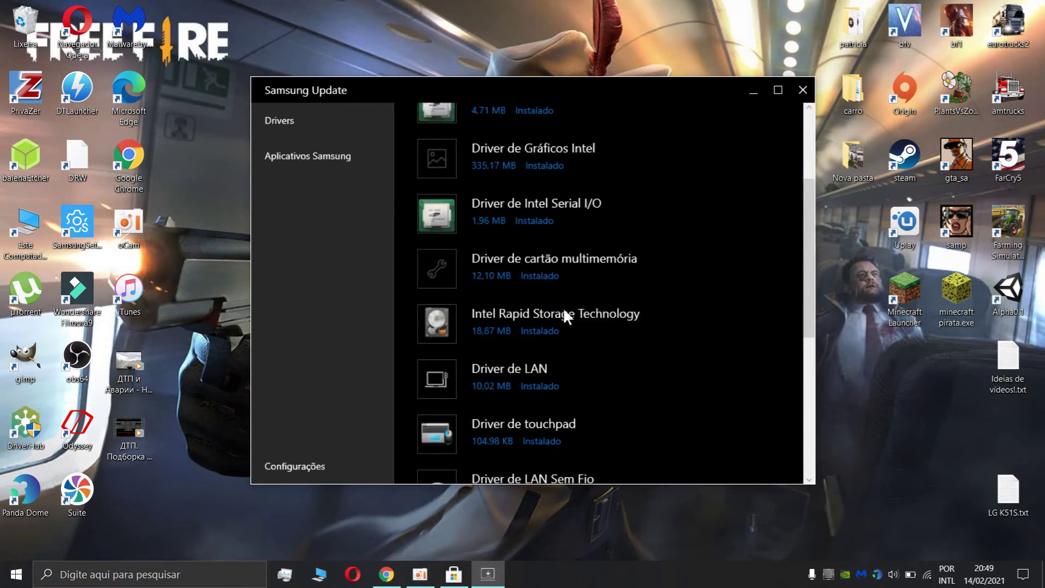
# - Open the Samsung apps list and examine both the apps available to install and those already updated
pyautogui.click(334, 157)
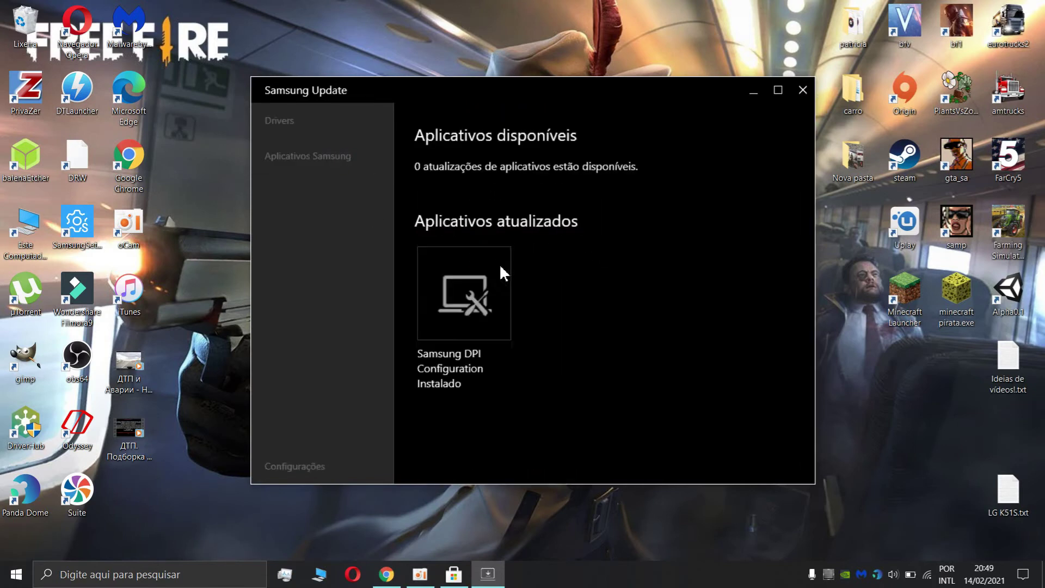
pyautogui.scroll(-2, 652, 324)
pyautogui.scroll(-4, 651, 323)
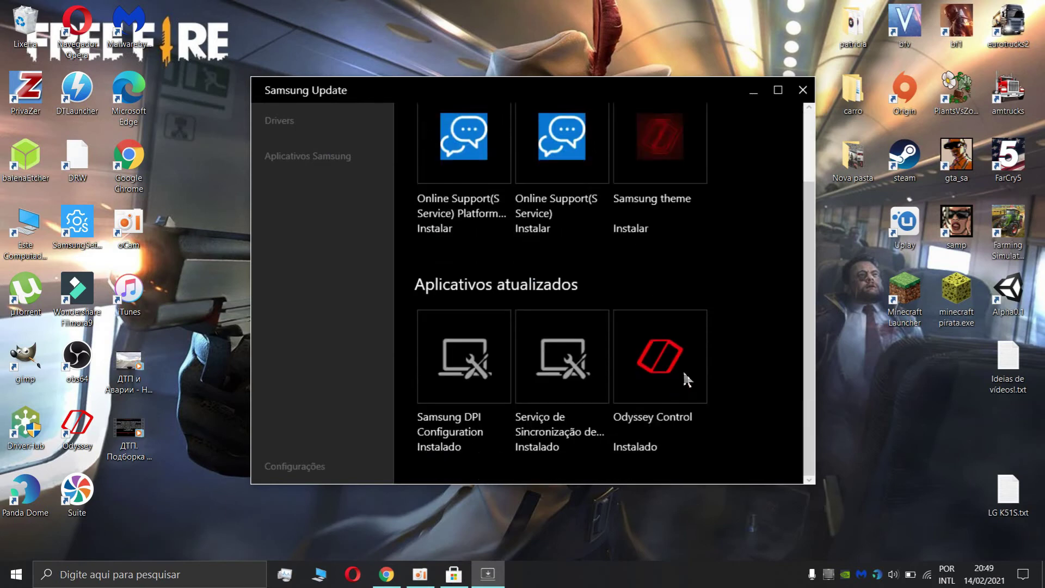
pyautogui.scroll(-8, 694, 383)
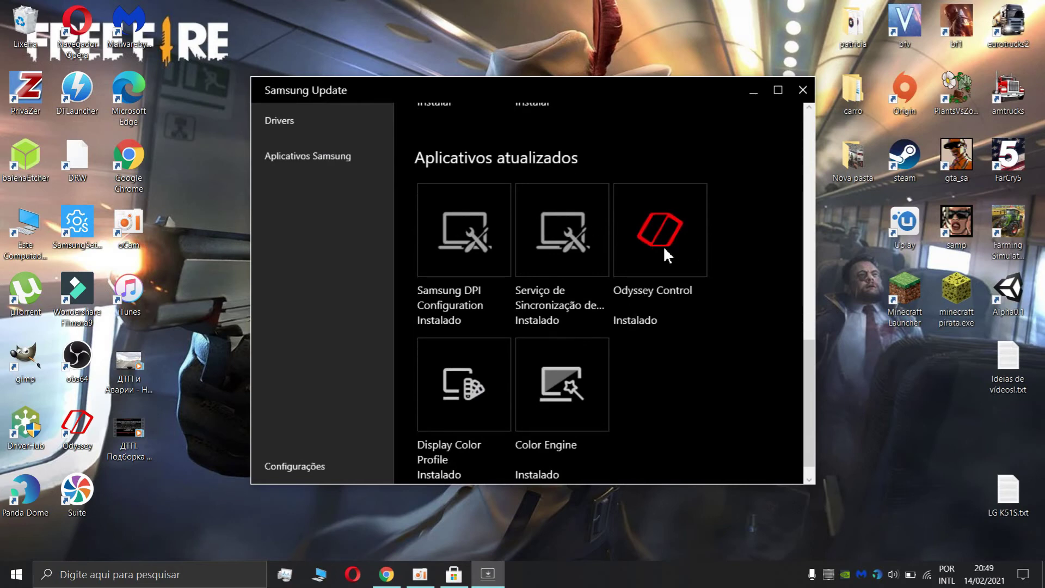
pyautogui.scroll(-1, 664, 249)
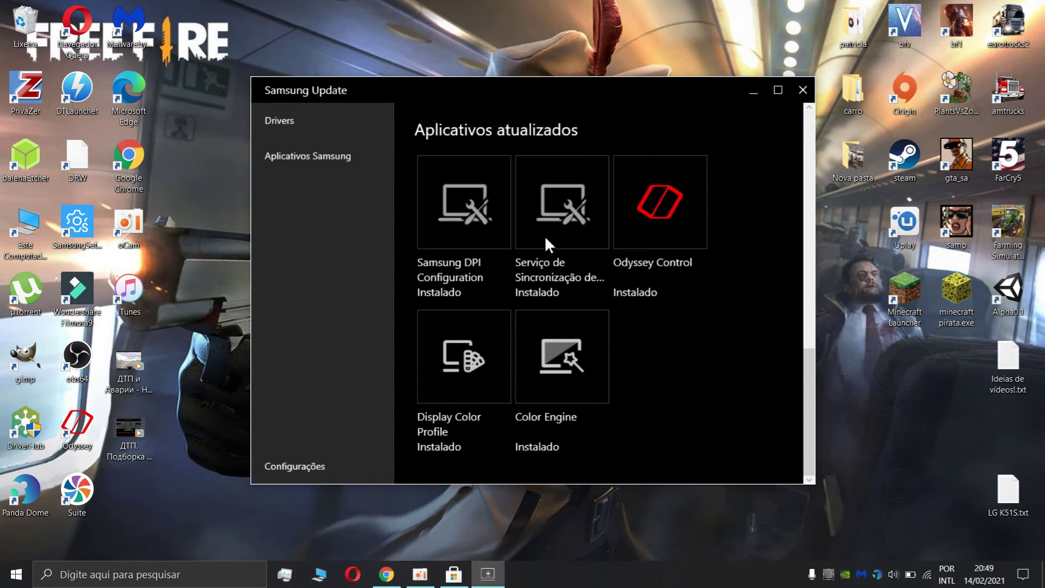
pyautogui.scroll(5, 566, 273)
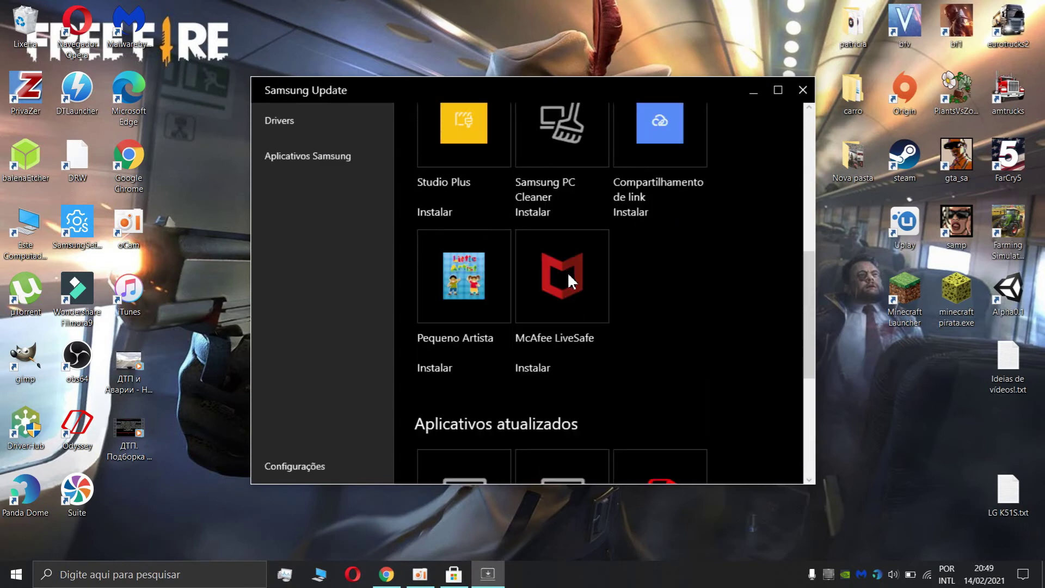
pyautogui.scroll(1, 569, 280)
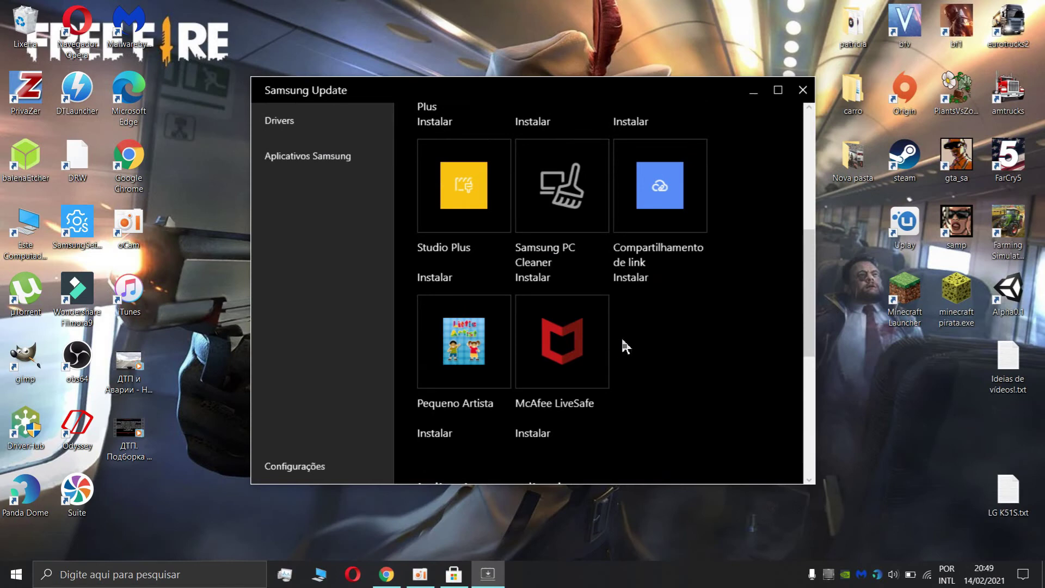
pyautogui.scroll(5, 629, 344)
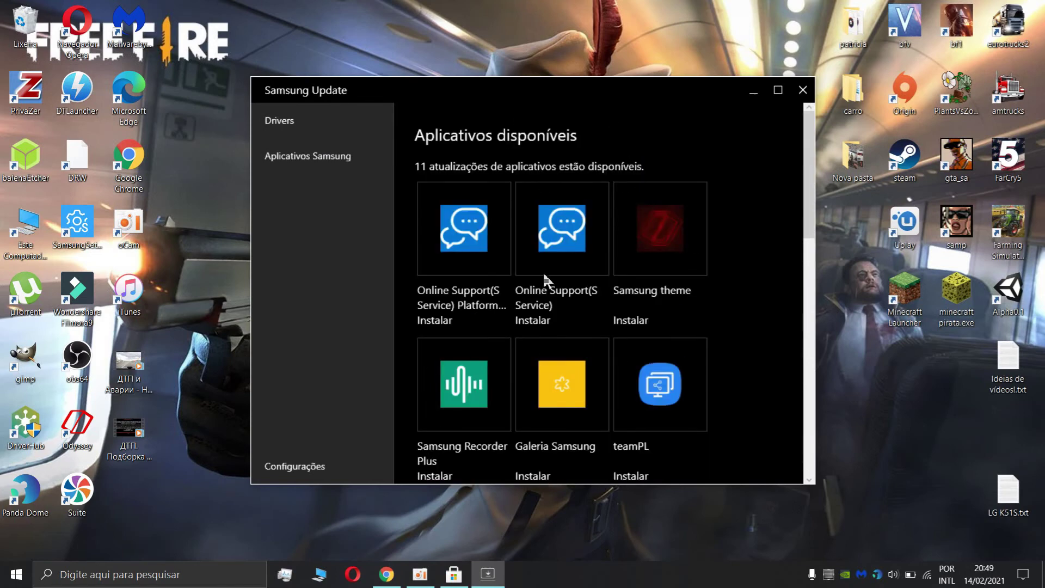
# - Open the Samsung theme entry among the available apps, start its installation and acknowledge the power cable notice
pyautogui.click(645, 257)
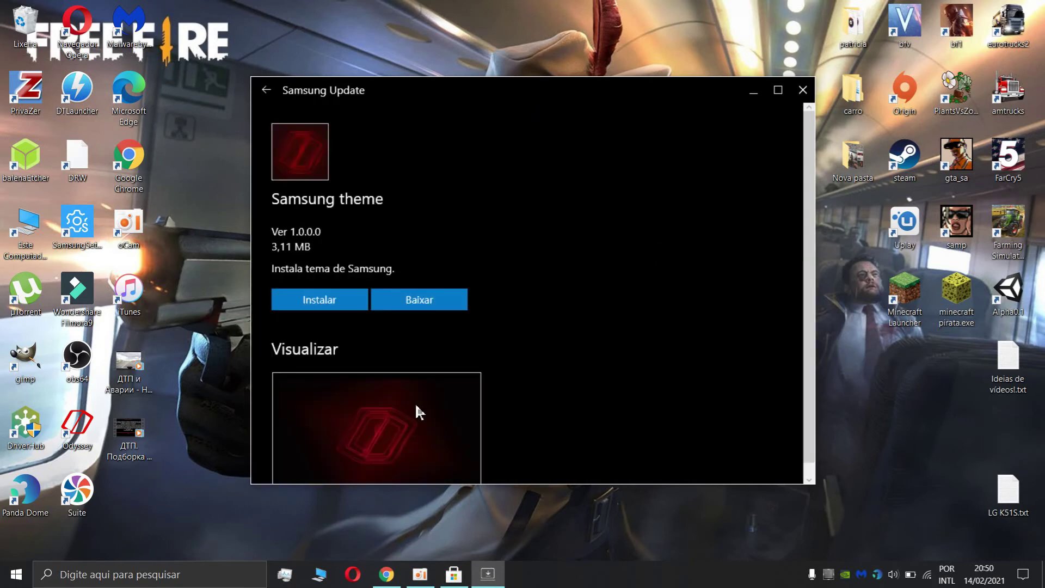
pyautogui.click(332, 299)
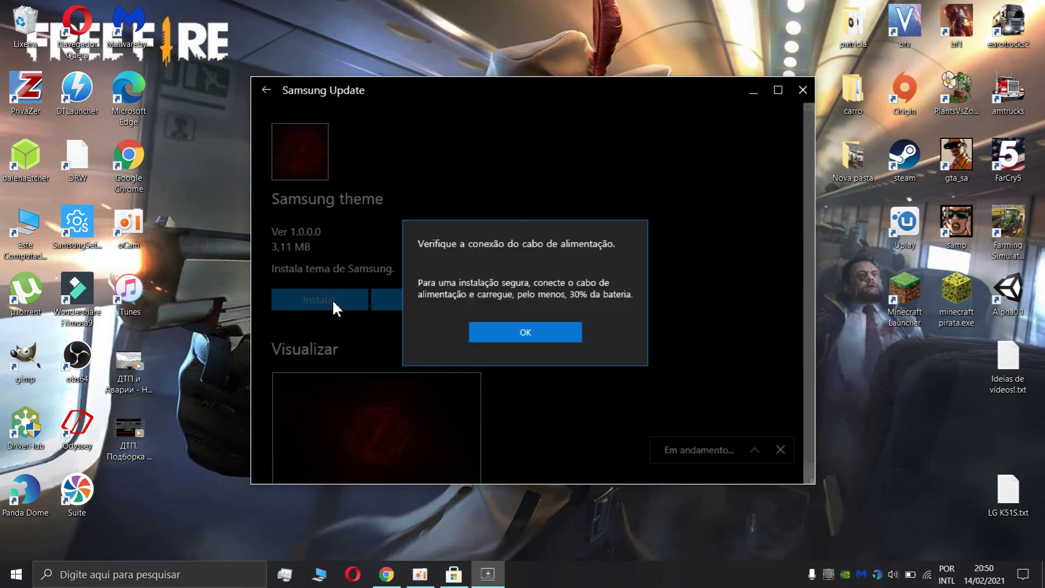
pyautogui.click(488, 333)
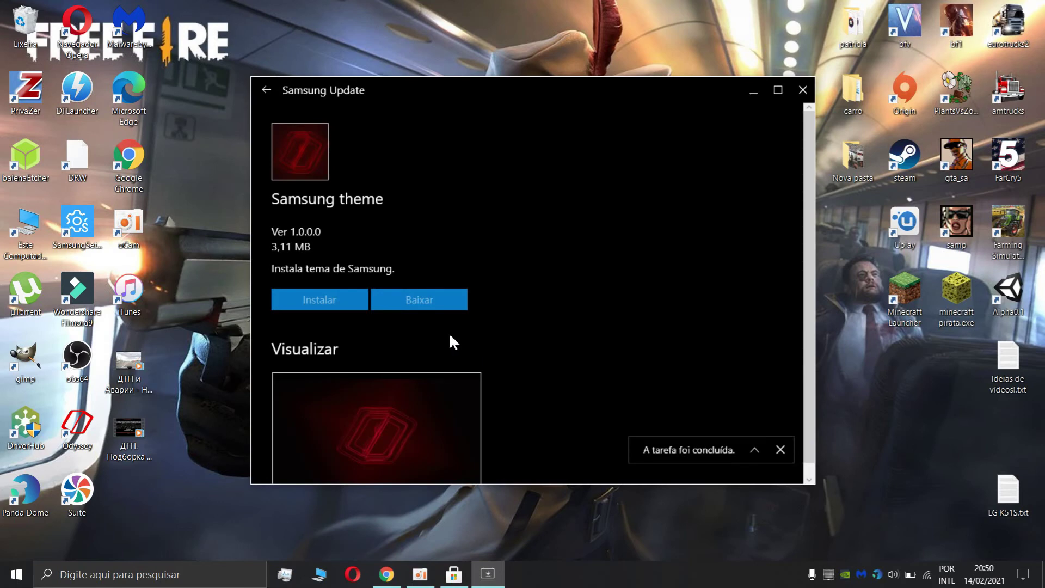